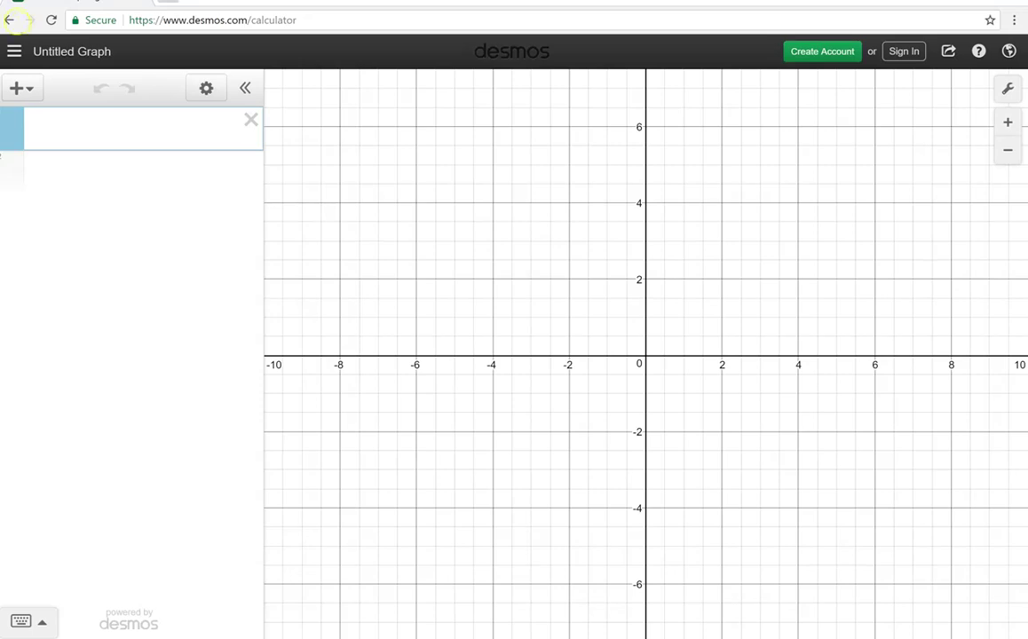
# Start a new blank graph, add an empty x₁–y₁ table, and show the math keypad
pyautogui.click(9, 20)
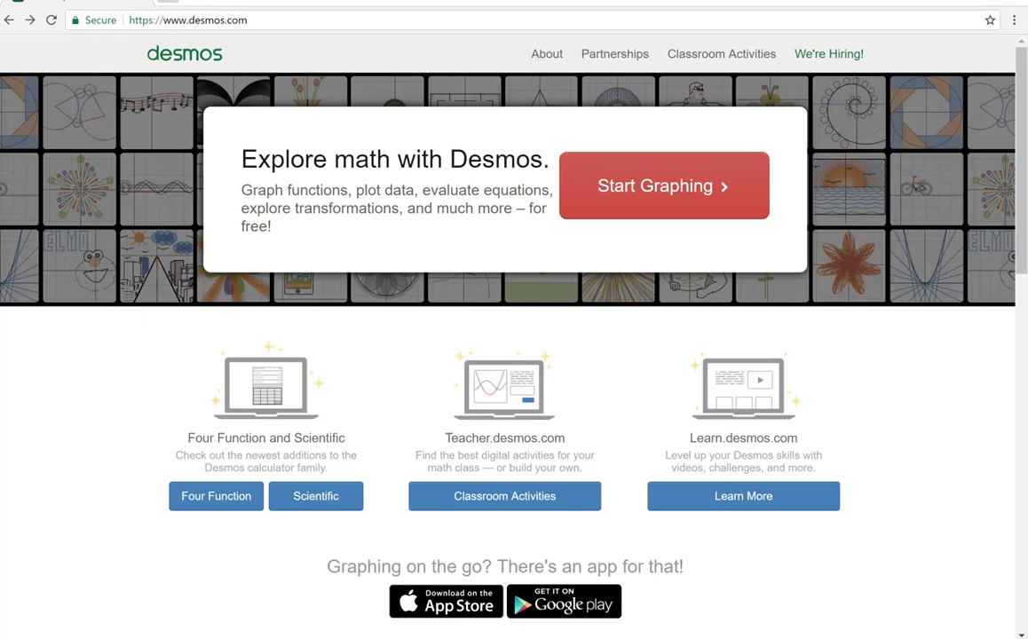
pyautogui.click(659, 183)
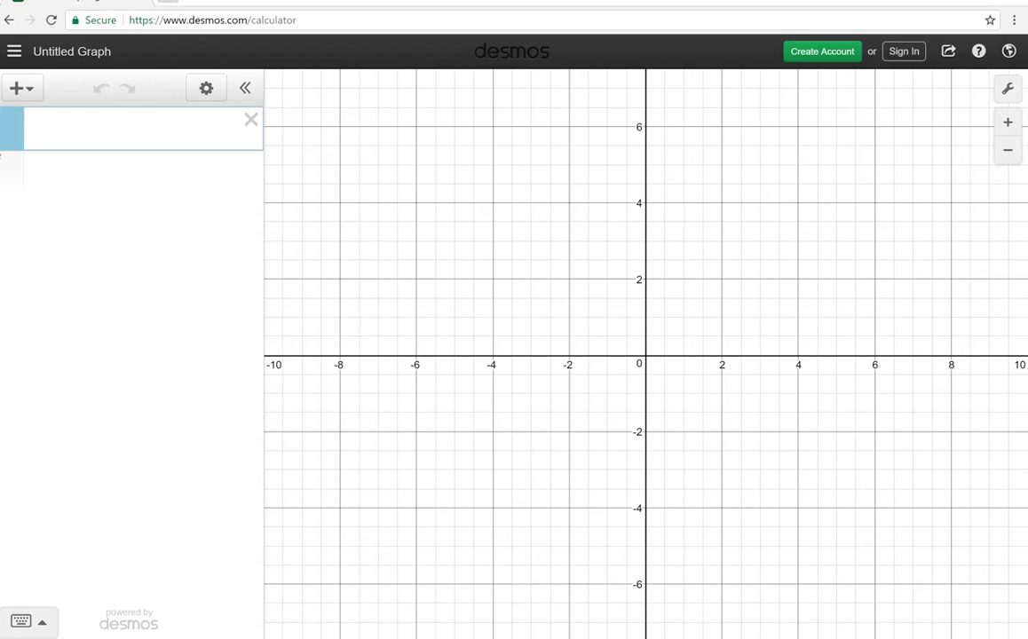
pyautogui.click(22, 87)
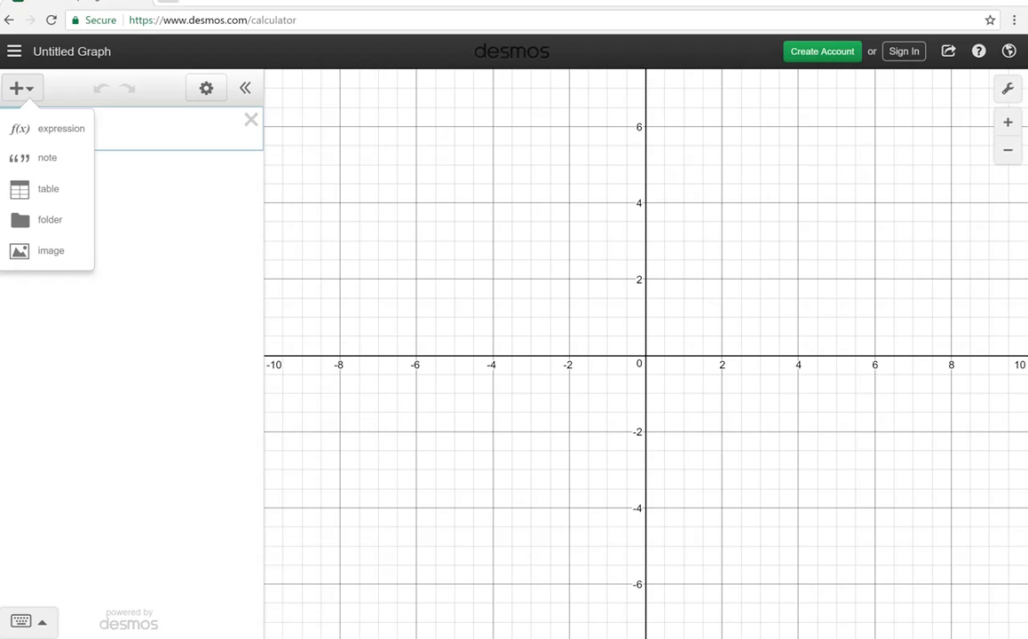
pyautogui.click(50, 188)
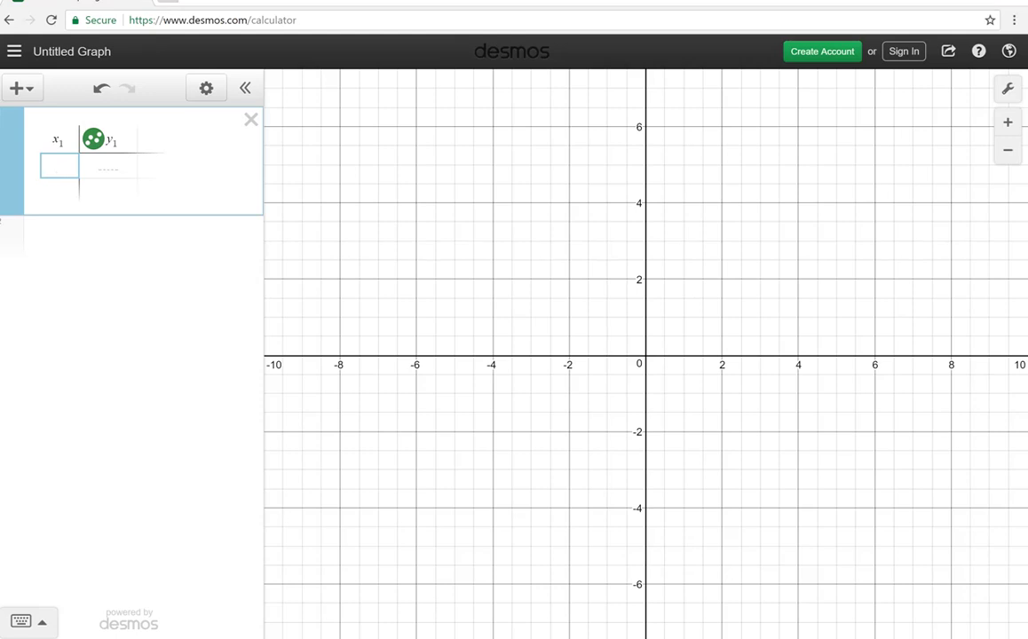
pyautogui.click(32, 620)
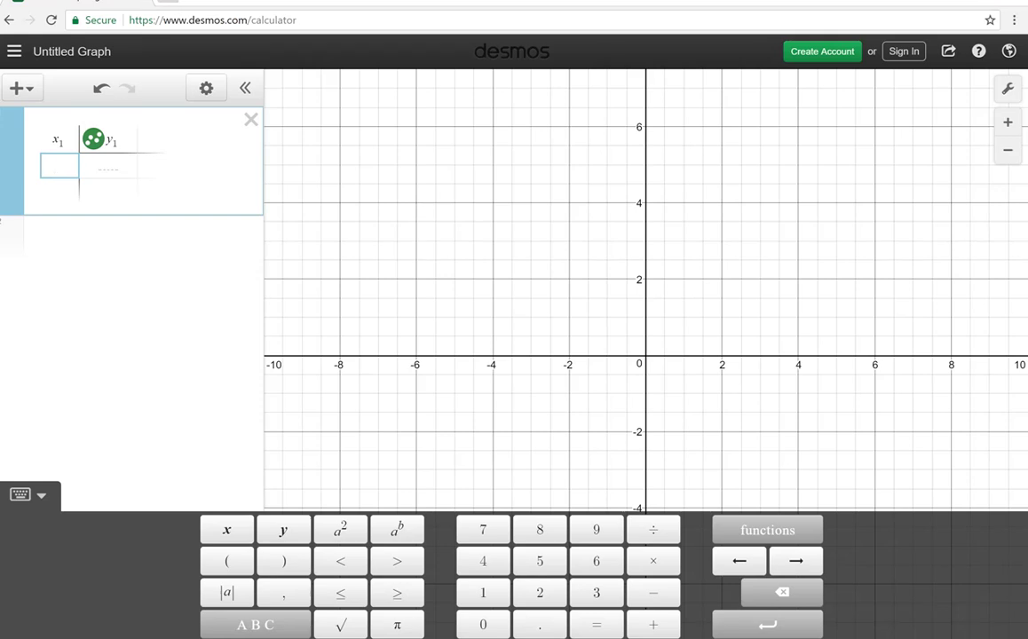
# Enter the x₁ values 1, 2, 3, 4, 5, 6 down the table's first column
pyautogui.click(483, 593)
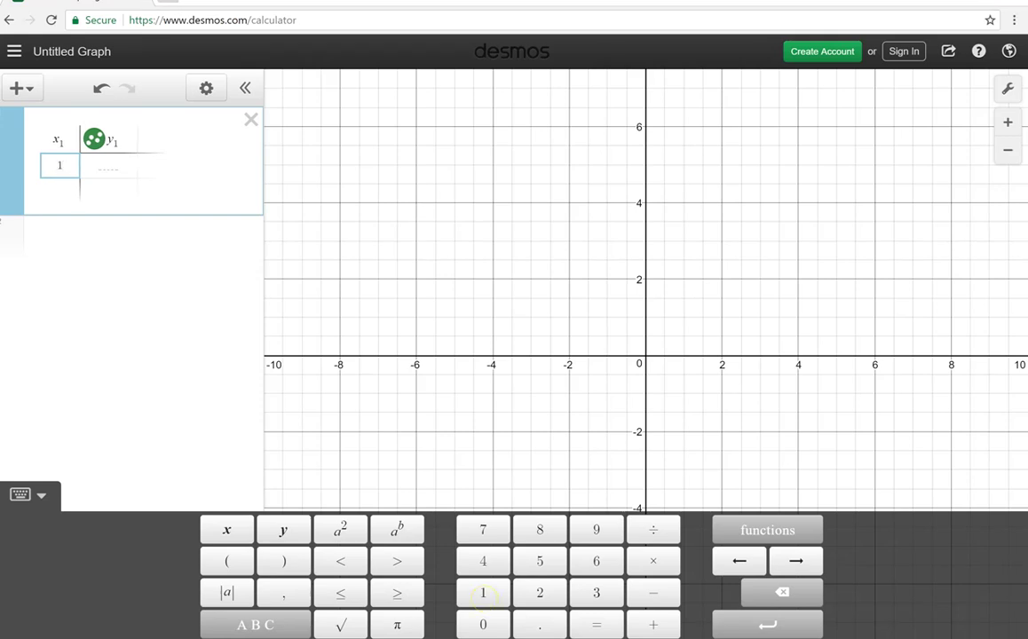
pyautogui.click(765, 624)
pyautogui.click(539, 592)
pyautogui.click(768, 626)
pyautogui.click(596, 592)
pyautogui.click(767, 624)
pyautogui.click(483, 561)
pyautogui.press('Return')
pyautogui.click(539, 561)
pyautogui.click(769, 626)
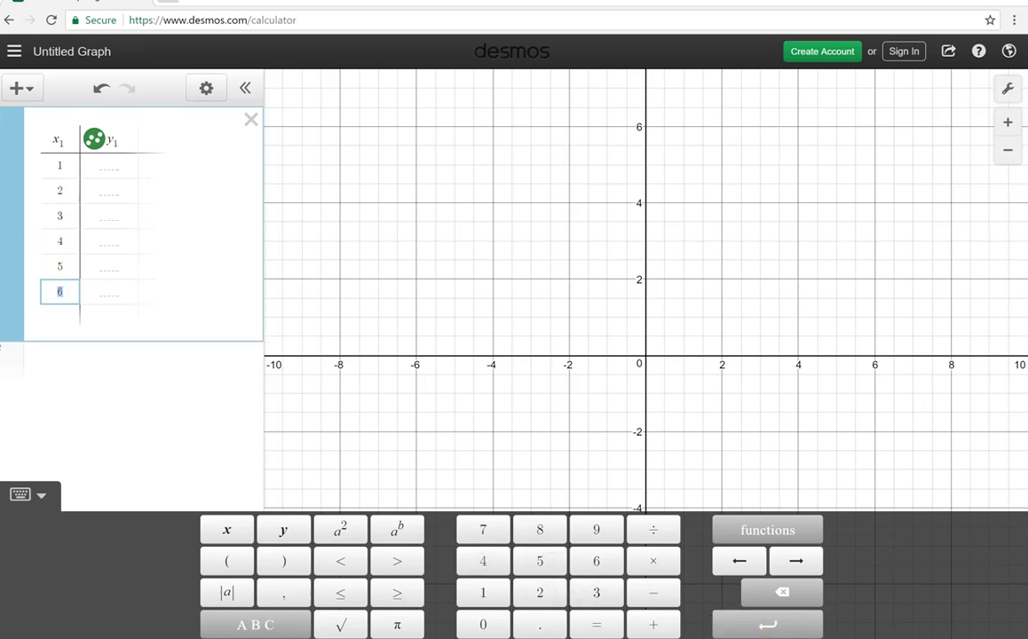
# Enter y₁ values 3 and 5 for the first two rows
pyautogui.click(104, 165)
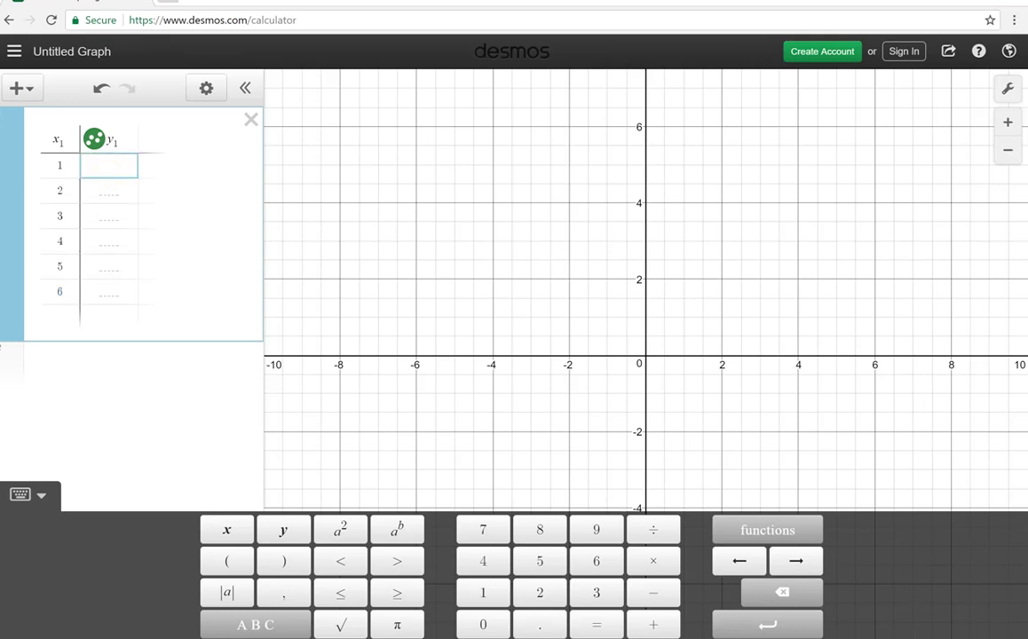
pyautogui.click(596, 592)
pyautogui.click(768, 626)
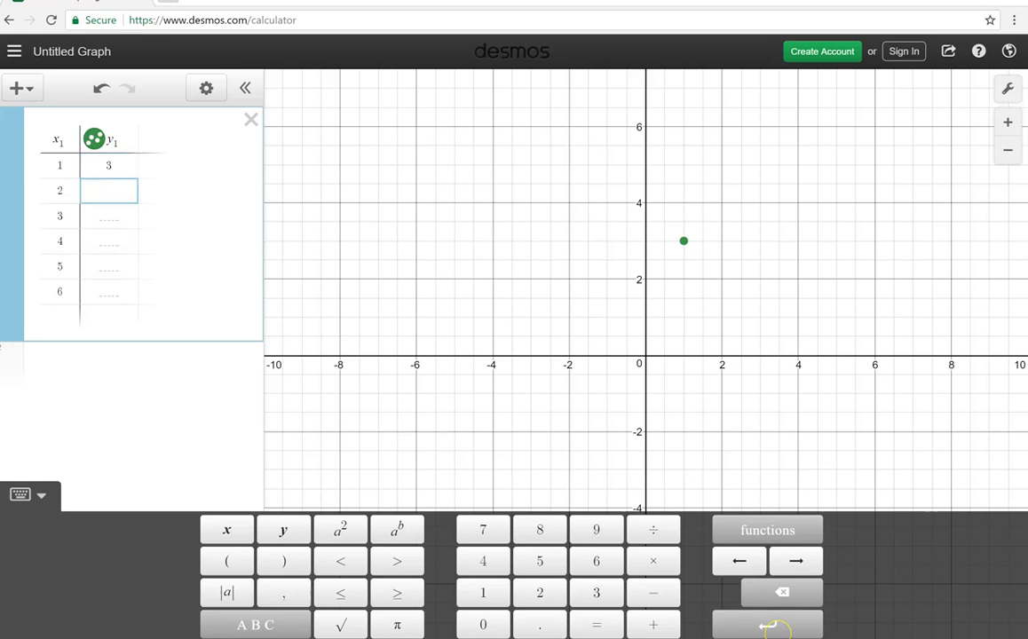
pyautogui.click(539, 561)
pyautogui.click(769, 626)
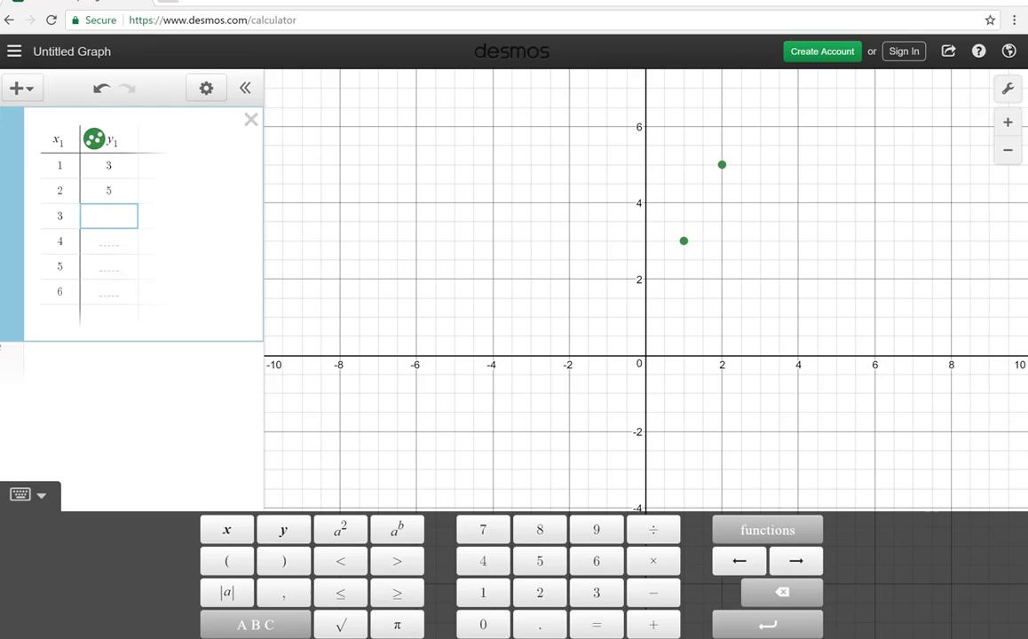
pyautogui.moveTo(766, 339); pyautogui.dragTo(549, 494)
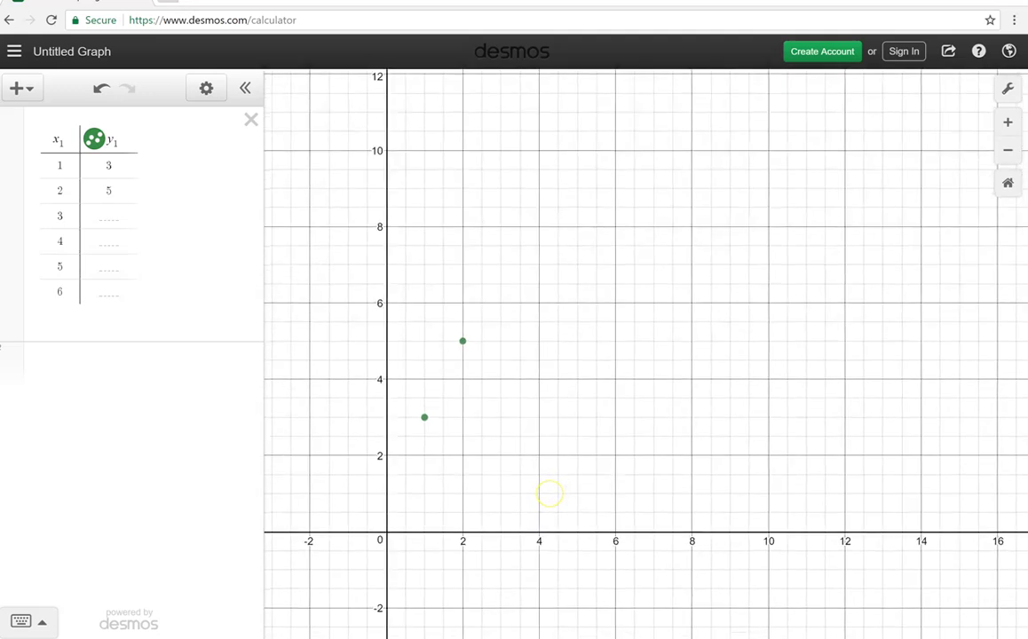
pyautogui.click(29, 620)
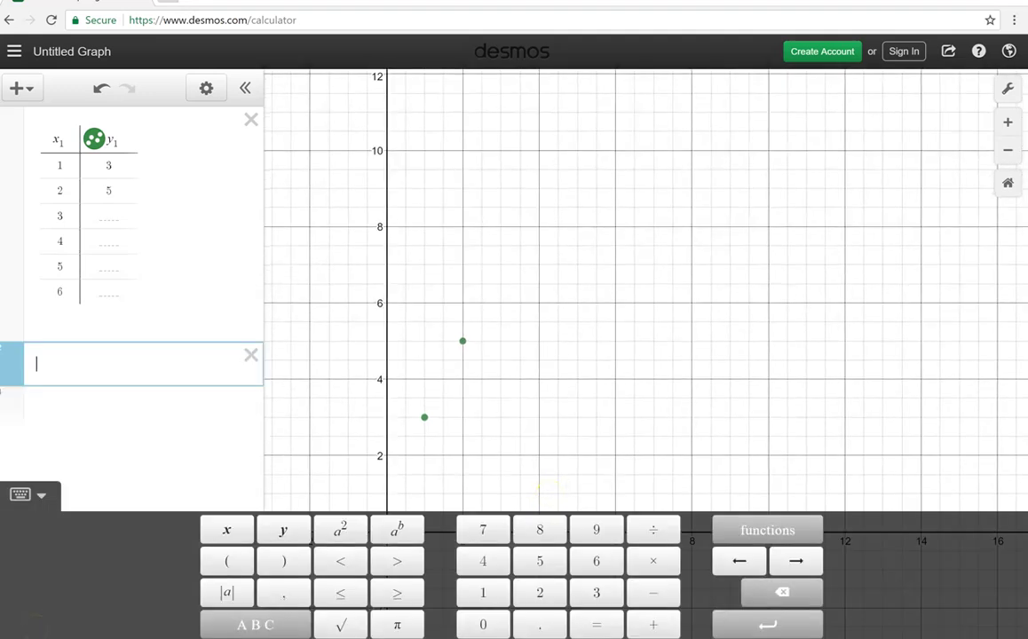
# Enter the remaining y₁ values 6, 9, 7, 10 and close the keypad
pyautogui.click(106, 216)
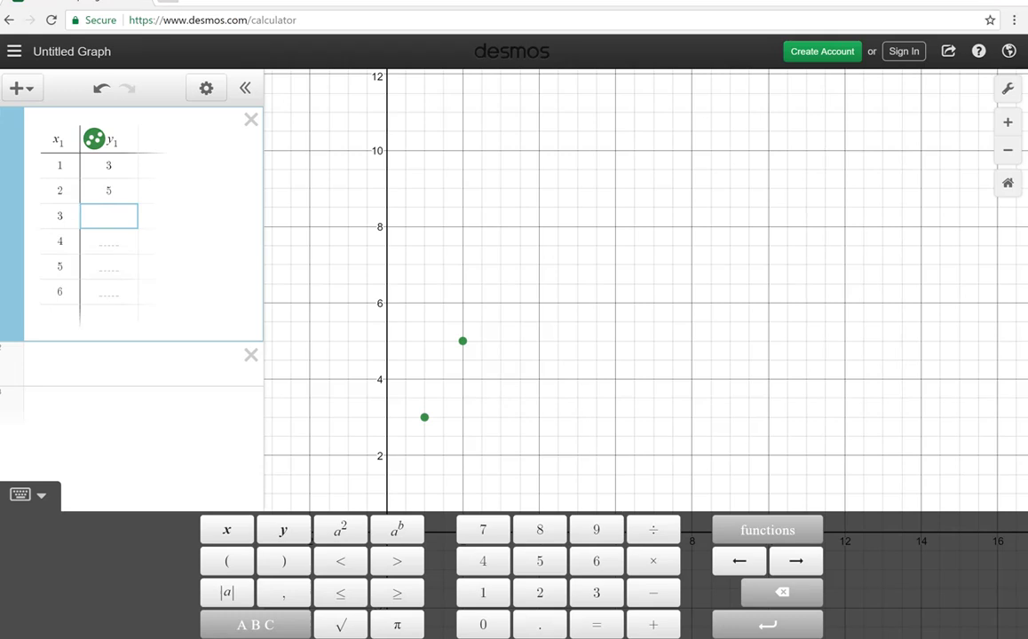
pyautogui.click(597, 562)
pyautogui.click(786, 627)
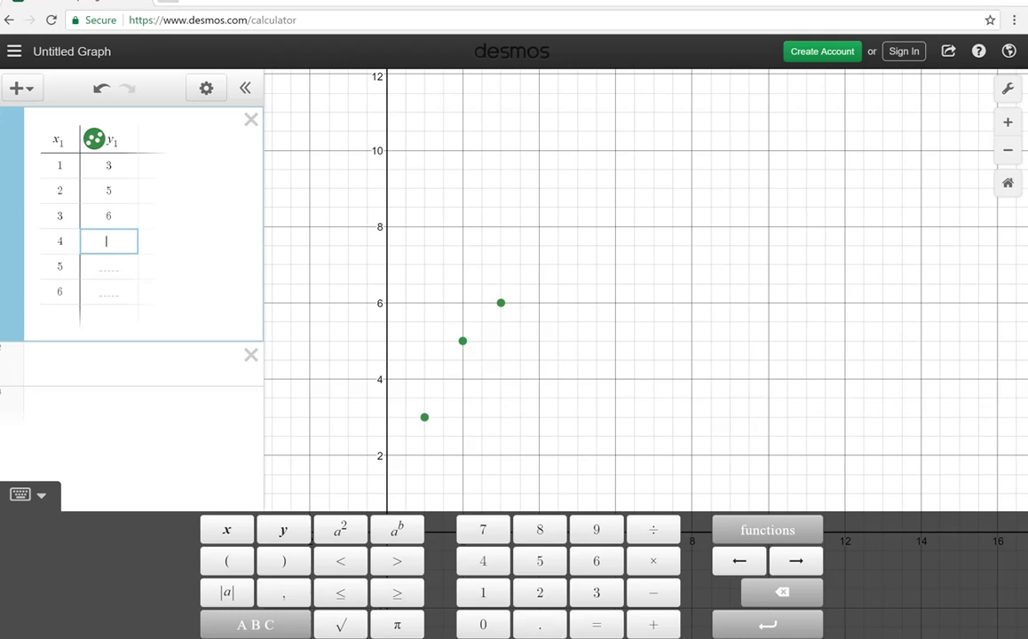
pyautogui.click(596, 530)
pyautogui.click(769, 625)
pyautogui.click(482, 530)
pyautogui.click(769, 625)
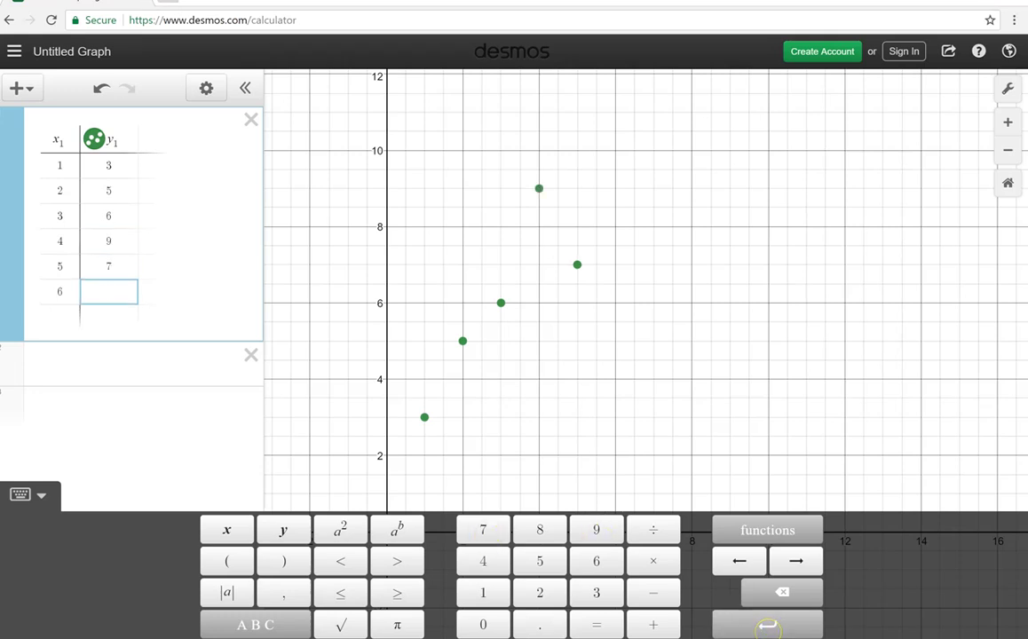
pyautogui.click(483, 592)
pyautogui.click(483, 625)
pyautogui.click(705, 390)
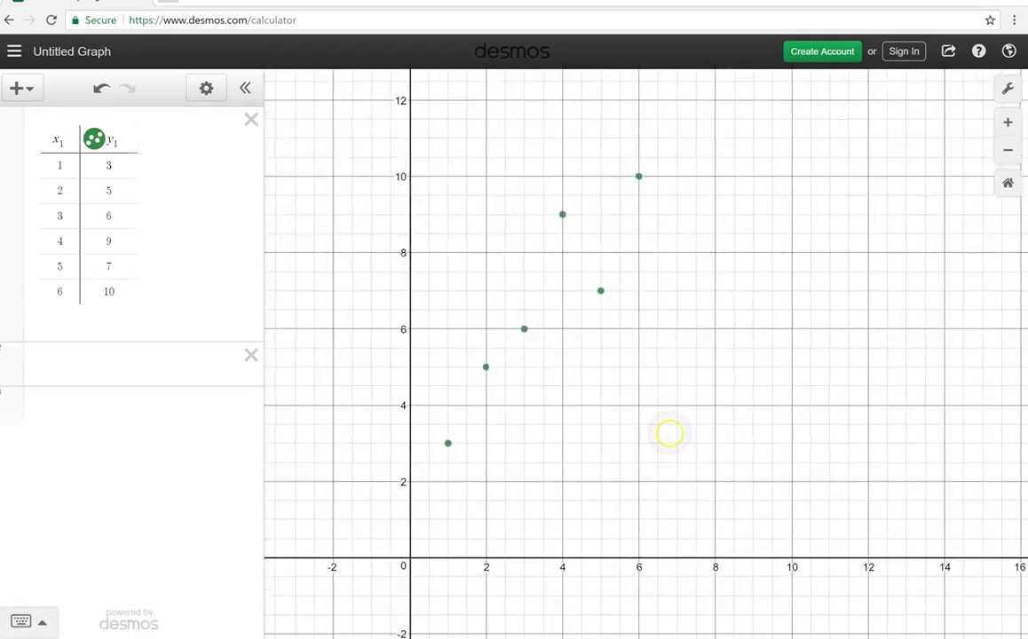
pyautogui.moveTo(669, 433); pyautogui.dragTo(656, 428)
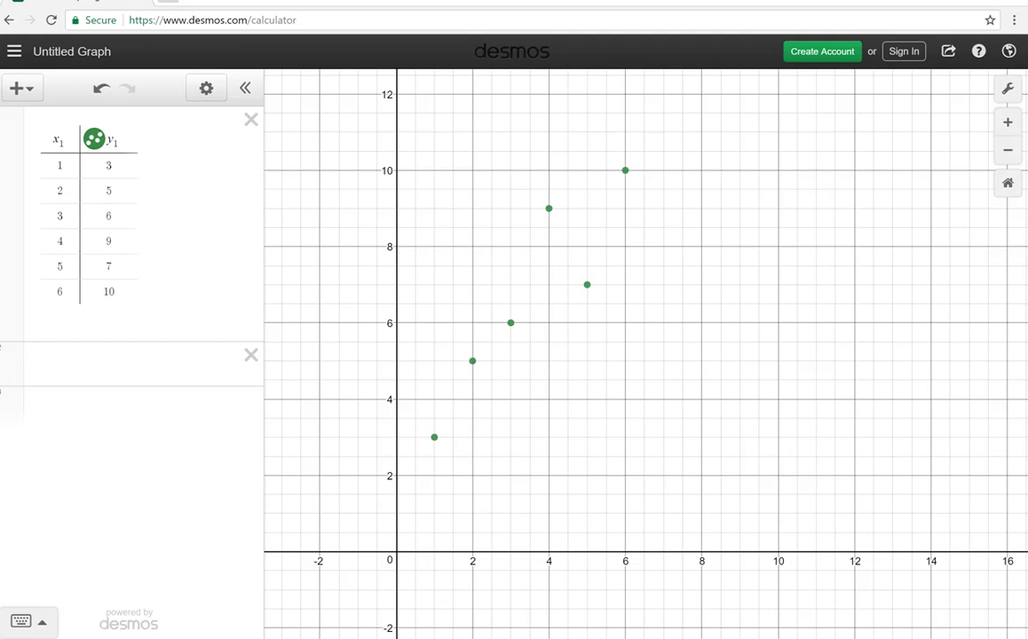
# Add a new expression above the table and type "y₁ ~" on the keypad
pyautogui.click(30, 89)
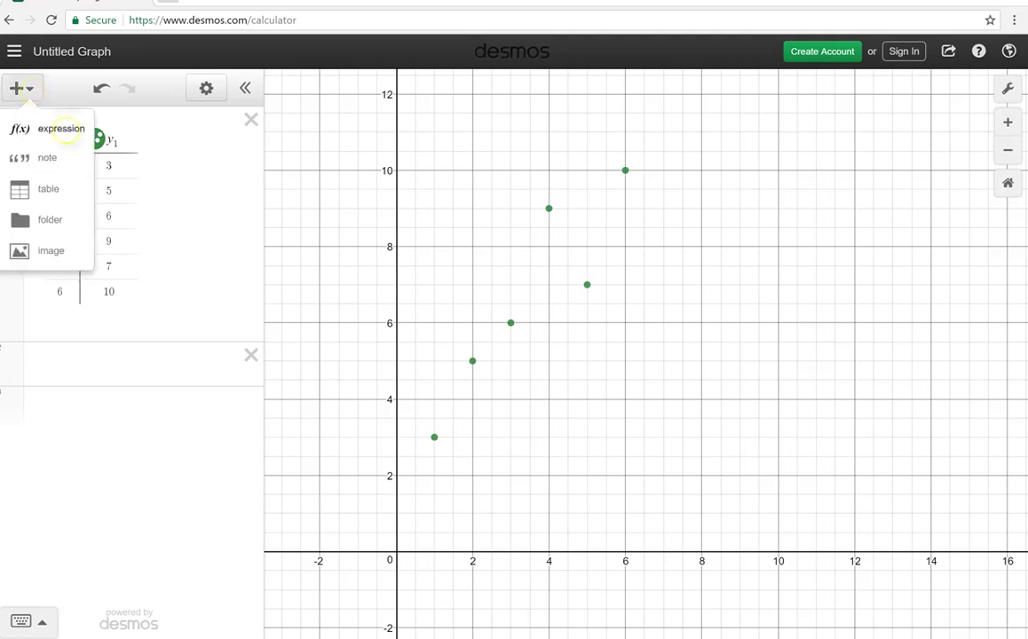
pyautogui.click(64, 130)
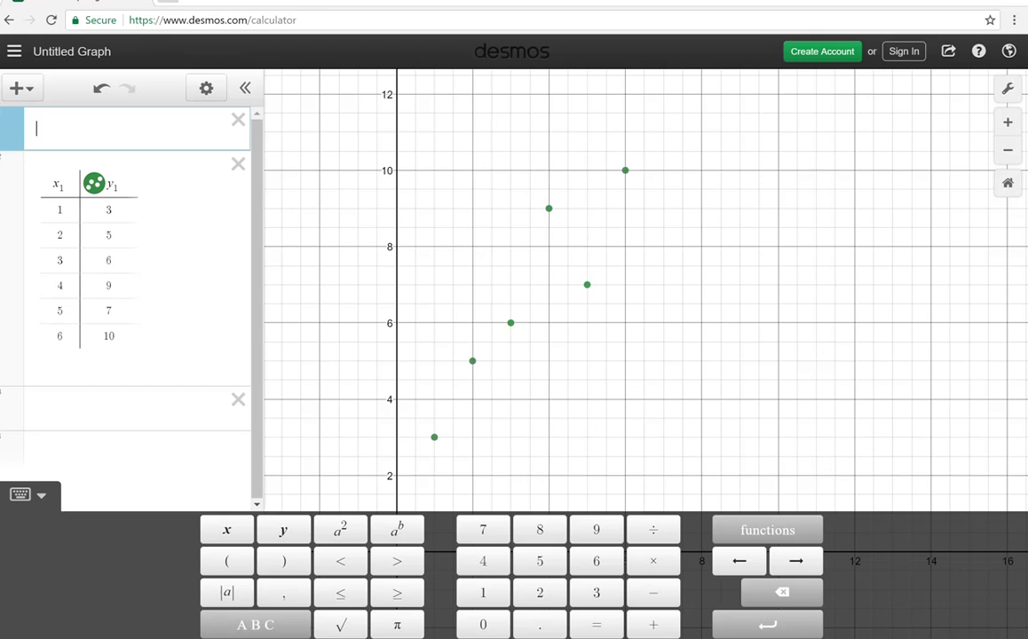
pyautogui.click(265, 626)
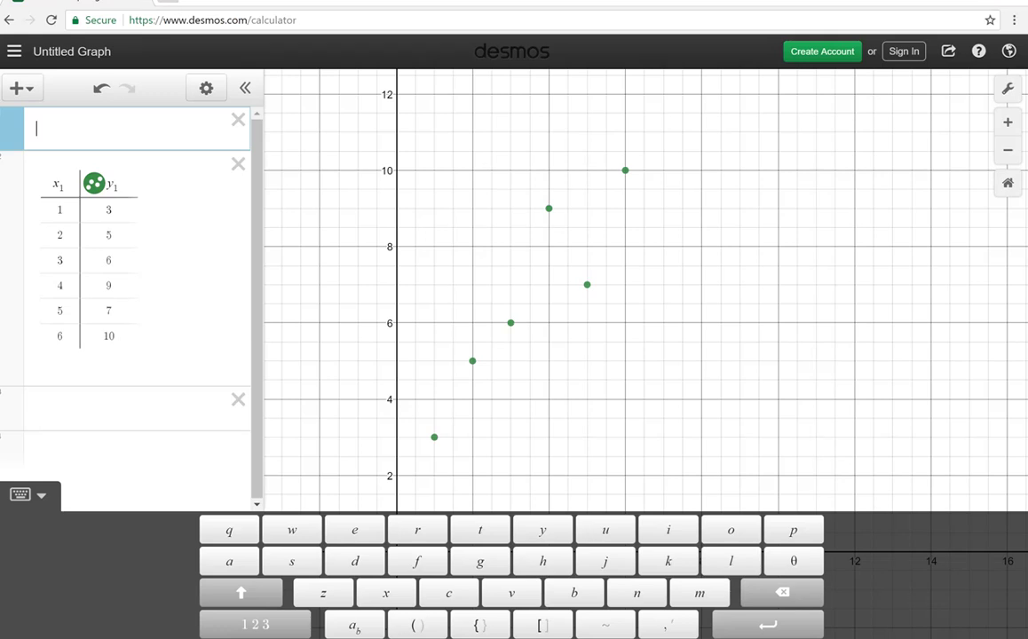
pyautogui.click(544, 531)
pyautogui.click(255, 625)
pyautogui.click(482, 593)
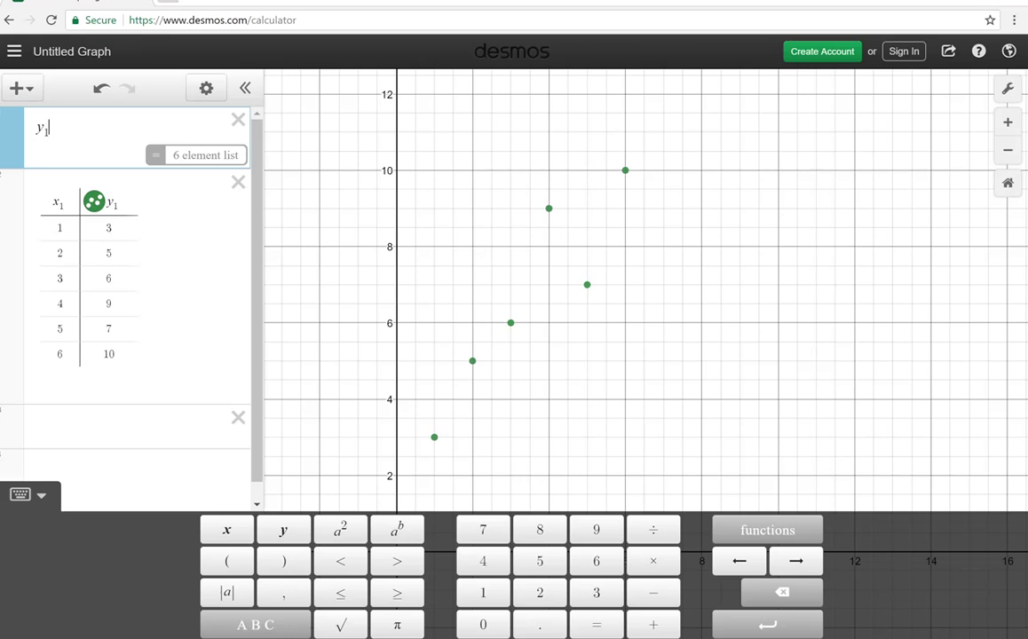
pyautogui.click(256, 624)
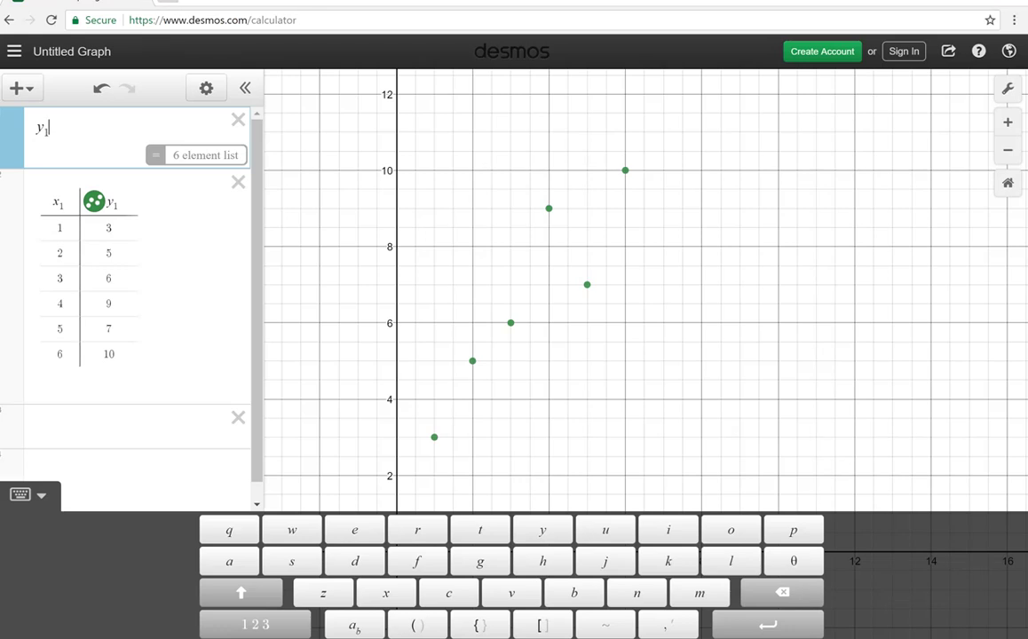
pyautogui.click(604, 625)
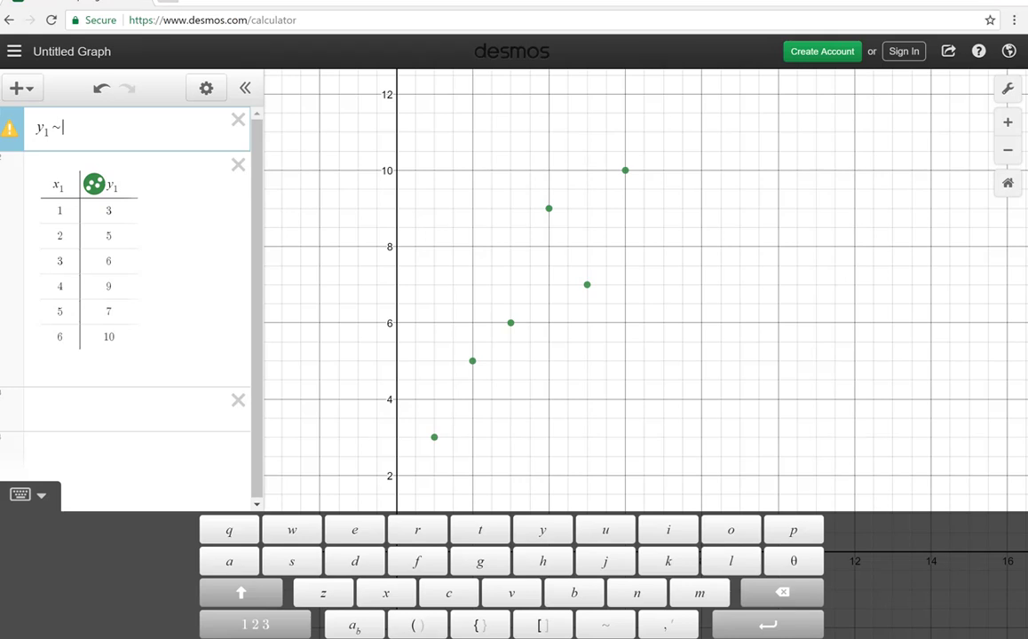
# Finish the expression as y₁ ~ mx₁ + b, giving m = 1.25714, b = 2.26667, r² = 0.8297
pyautogui.click(701, 593)
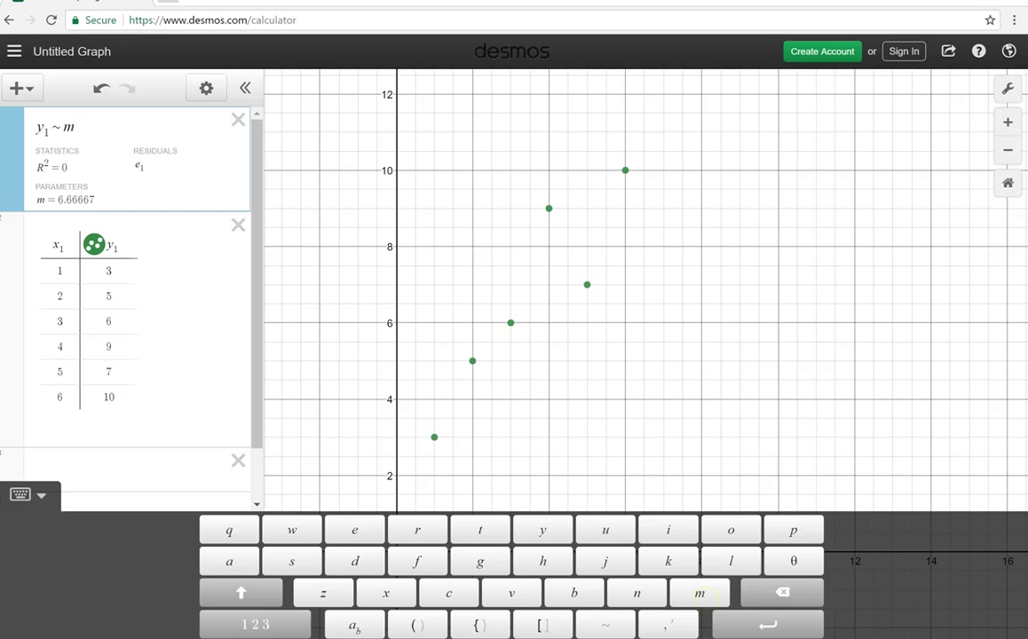
pyautogui.click(386, 593)
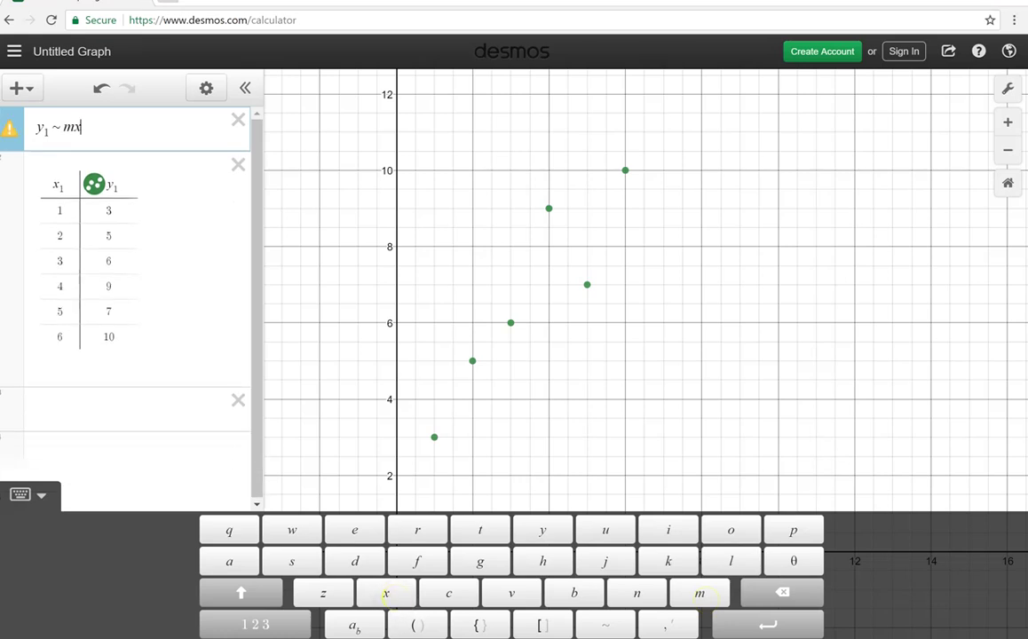
pyautogui.click(266, 625)
pyautogui.click(483, 593)
pyautogui.click(653, 625)
pyautogui.click(256, 625)
pyautogui.click(574, 593)
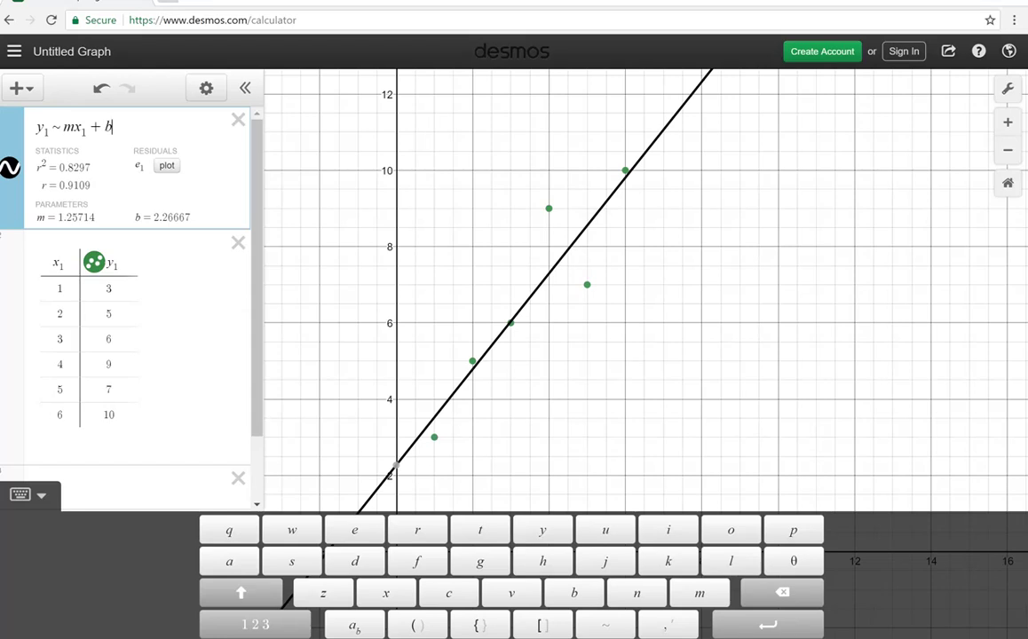
# Pan the graph so the origin, six points and best-fit line all show
pyautogui.moveTo(684, 422); pyautogui.dragTo(716, 359)
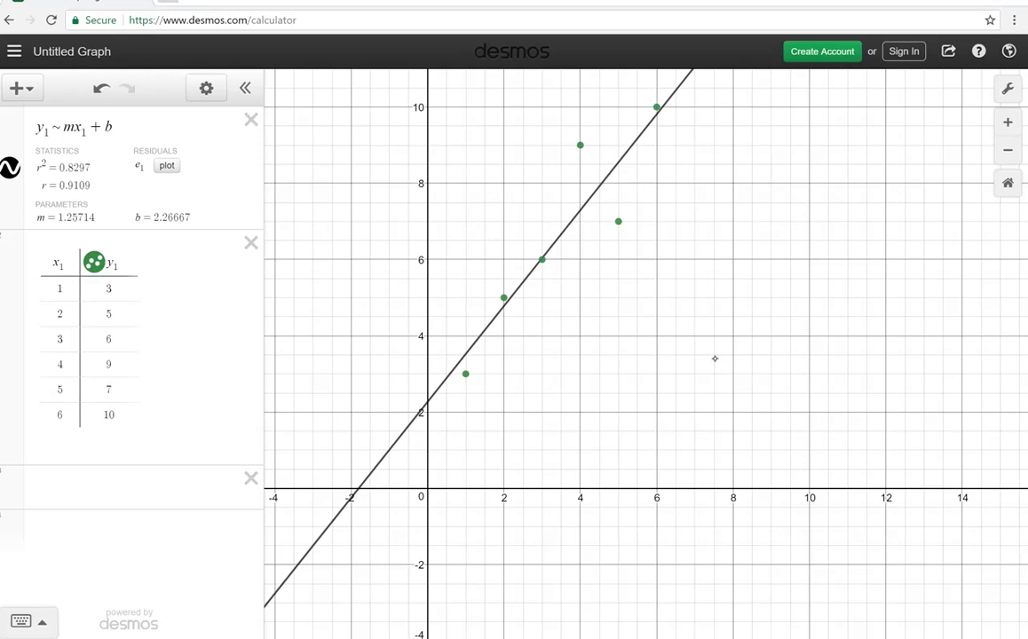
# Plot the regression's e₁ residuals as points, adding an e₁ column to the table
pyautogui.click(167, 166)
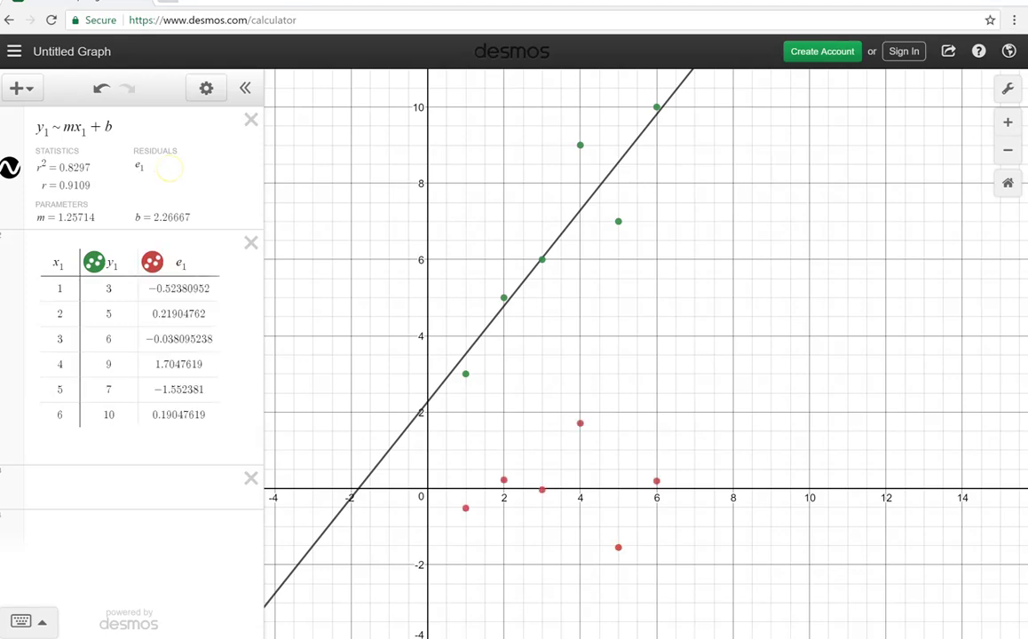